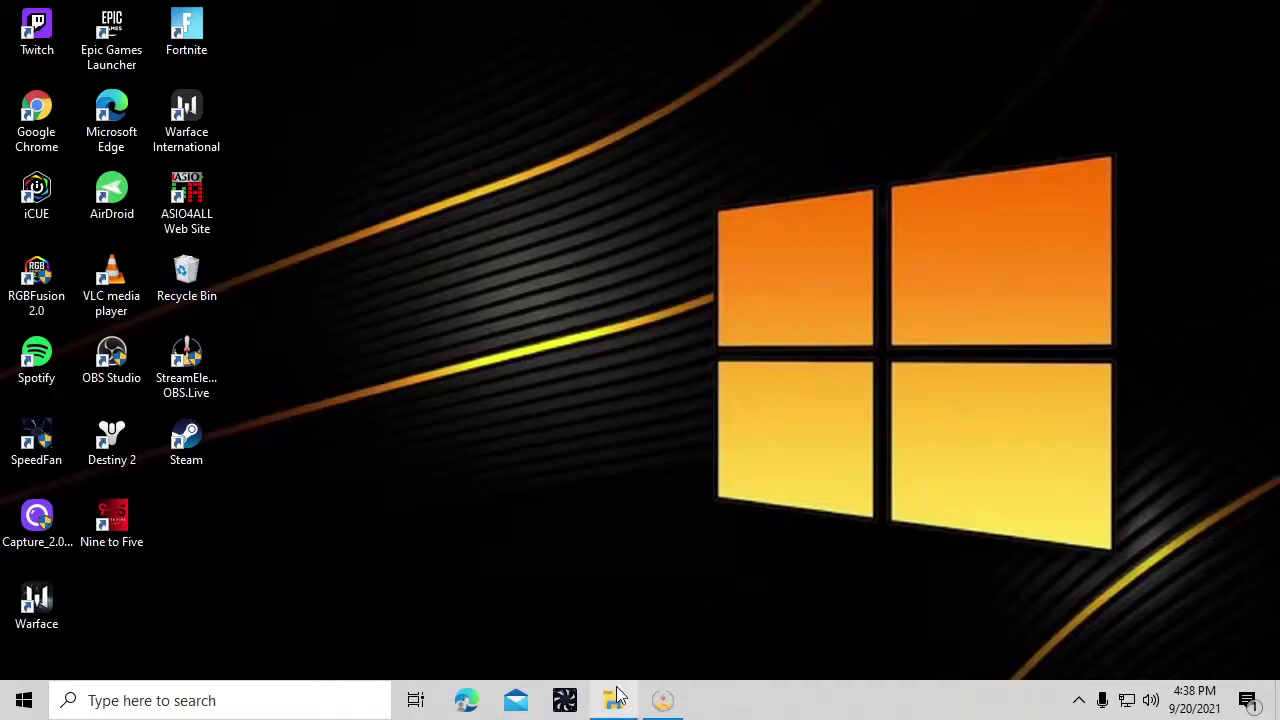
# - Launch VLC media player and open the Convert / Save media selection dialog
pyautogui.moveTo(620, 697)
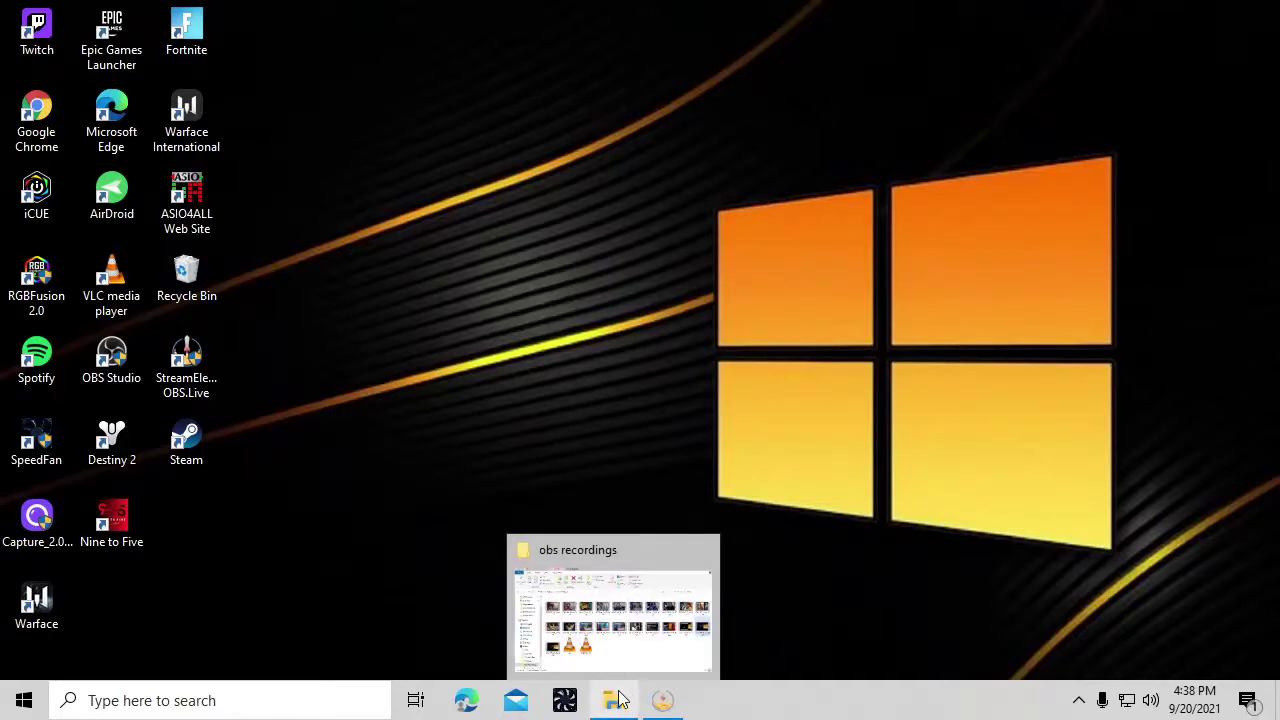
pyautogui.rightClick(117, 310)
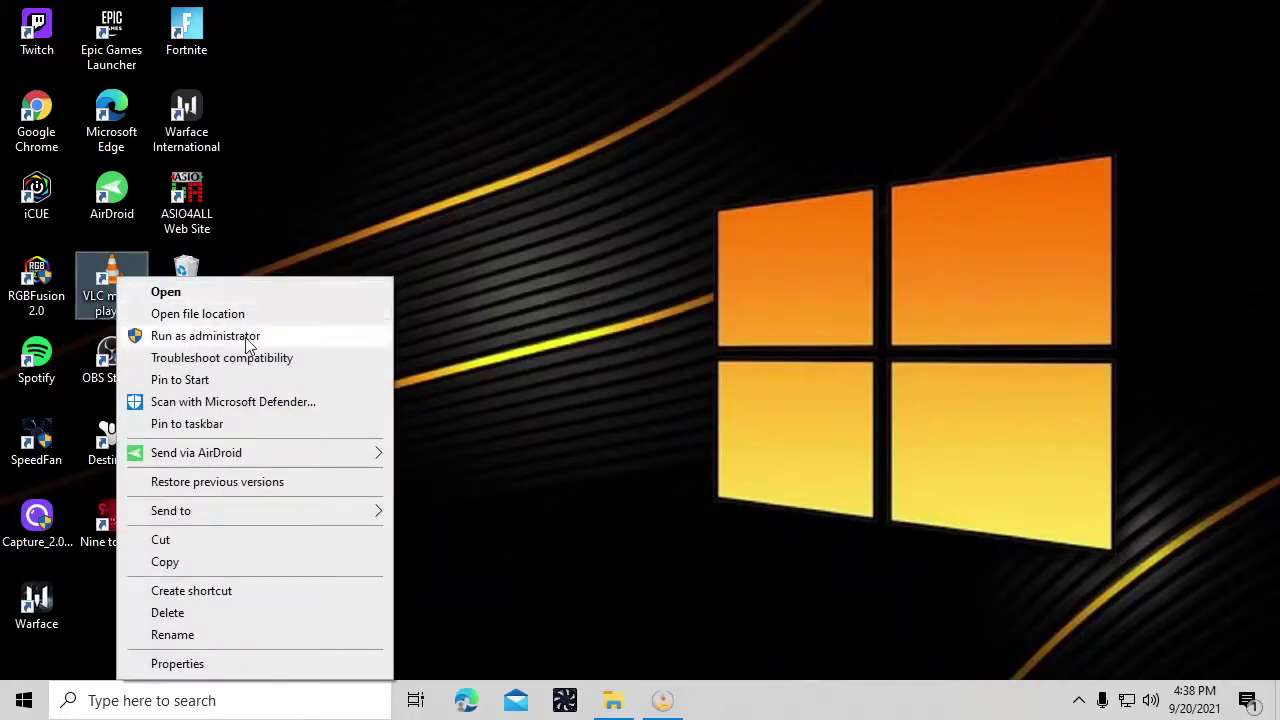
pyautogui.click(200, 293)
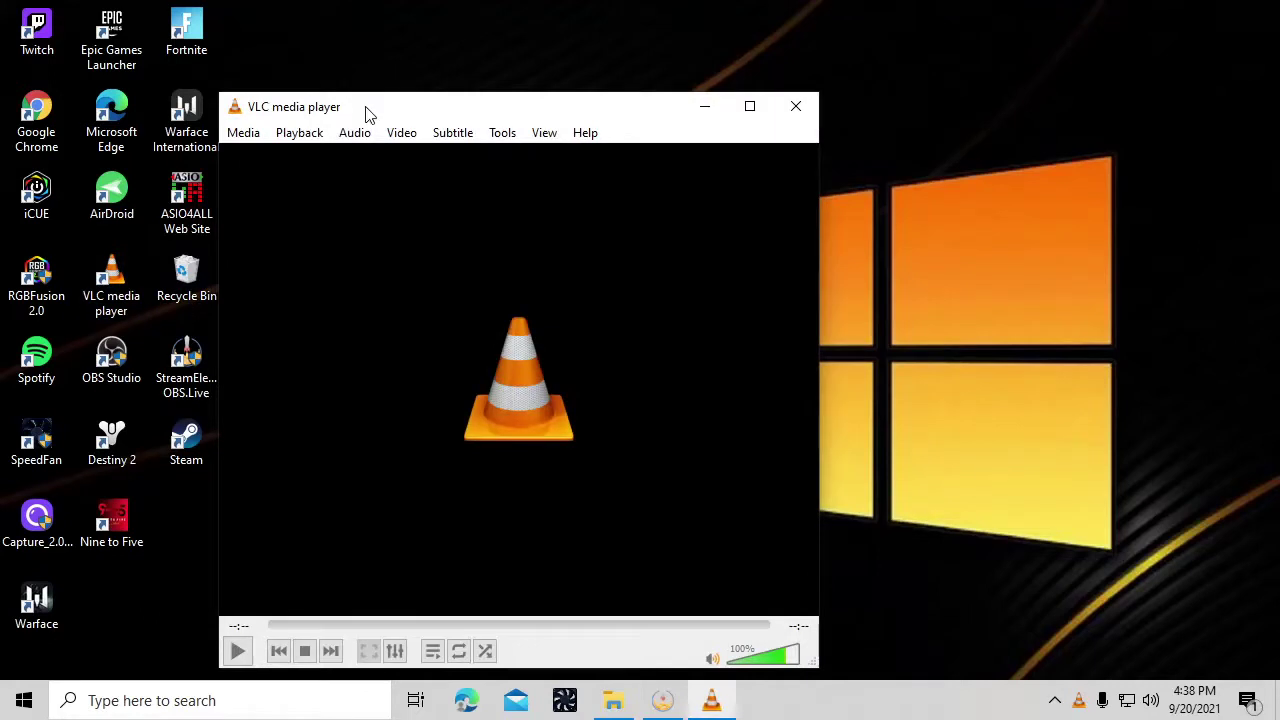
pyautogui.moveTo(366, 112); pyautogui.dragTo(539, 58)
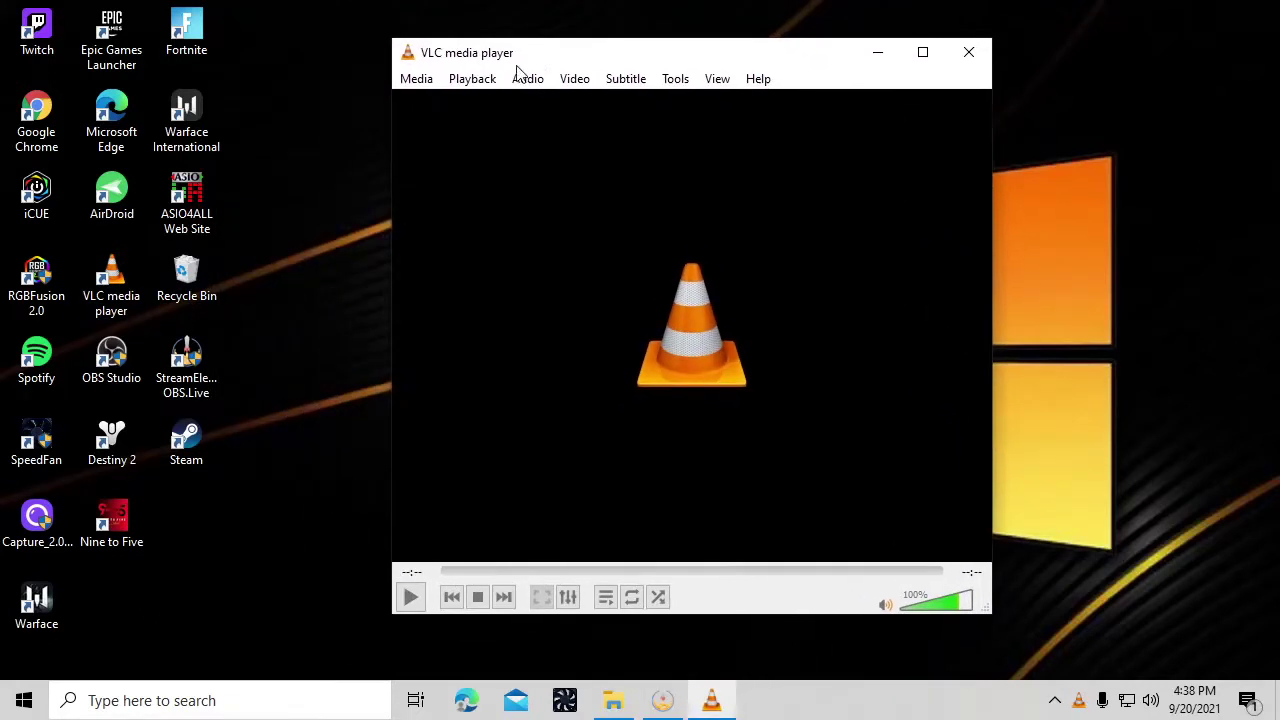
pyautogui.click(417, 80)
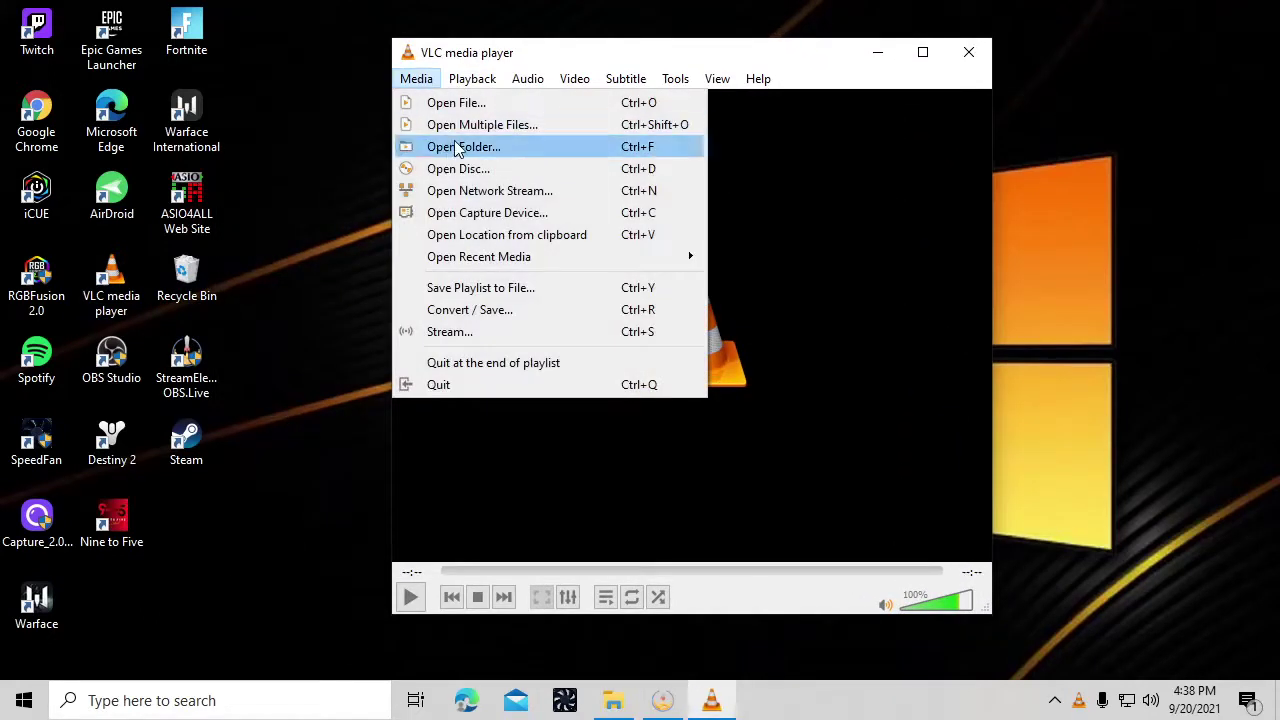
pyautogui.click(493, 314)
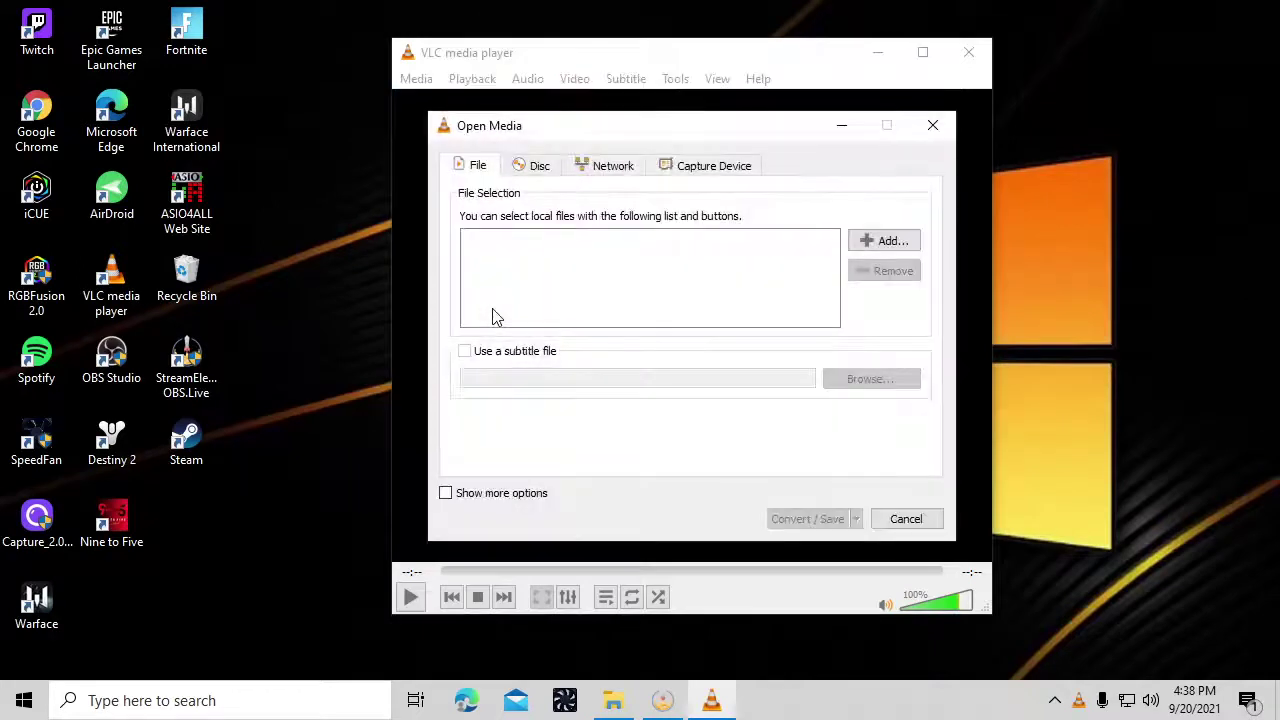
# - Add the video 2021-09-20_13-34-38 from the obs recordings folder as the source and continue to the conversion settings
pyautogui.click(866, 247)
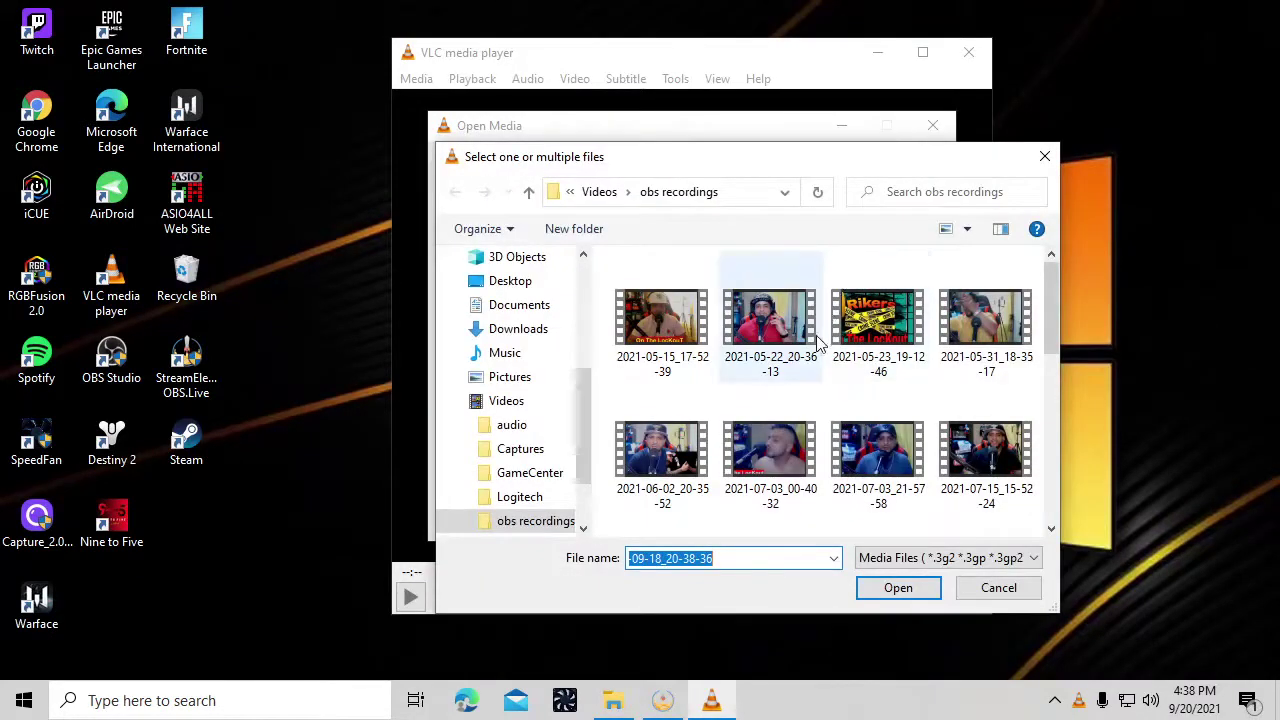
pyautogui.scroll(-1, 866, 390)
pyautogui.scroll(-2, 862, 395)
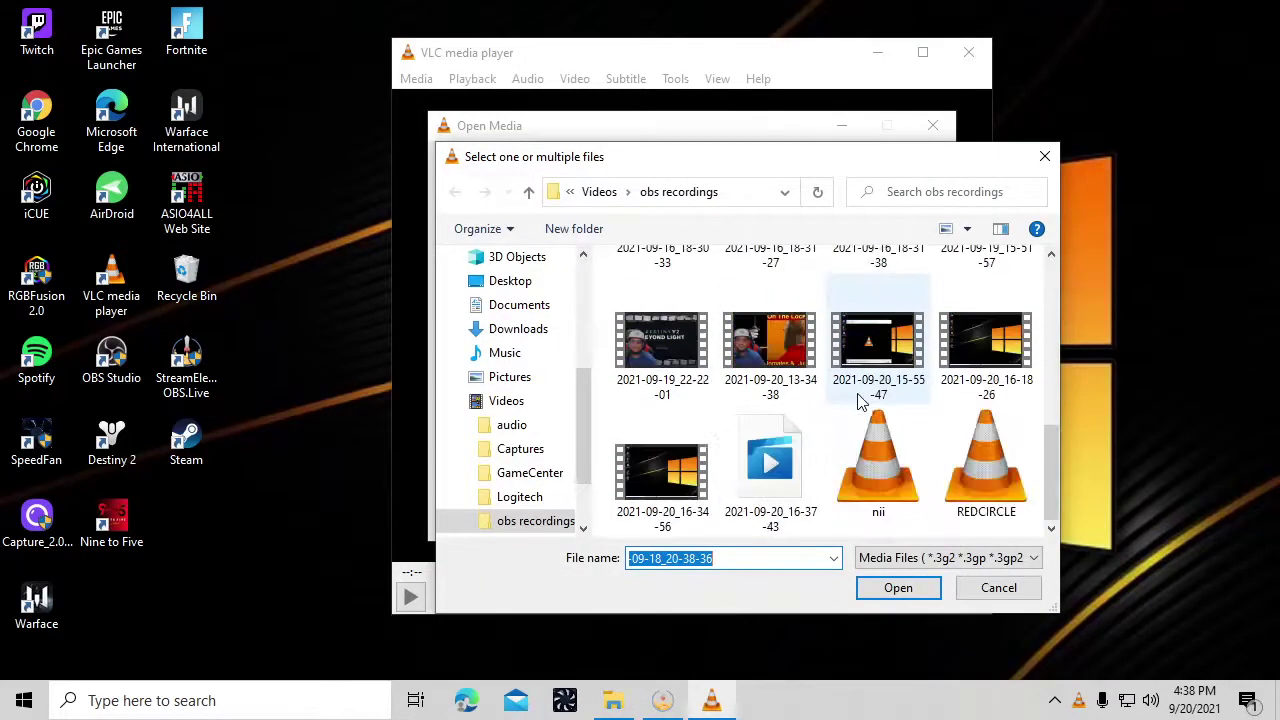
pyautogui.scroll(1, 845, 405)
pyautogui.scroll(-1, 840, 405)
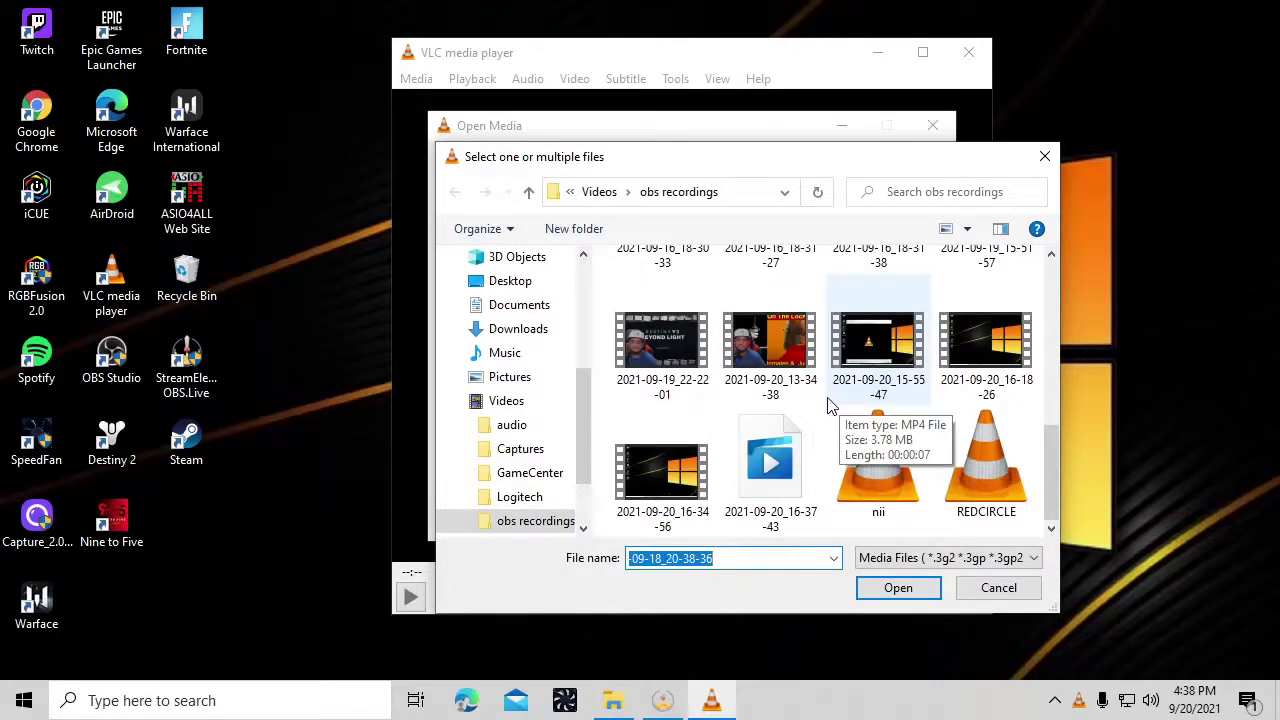
pyautogui.scroll(2, 826, 400)
pyautogui.scroll(1, 730, 363)
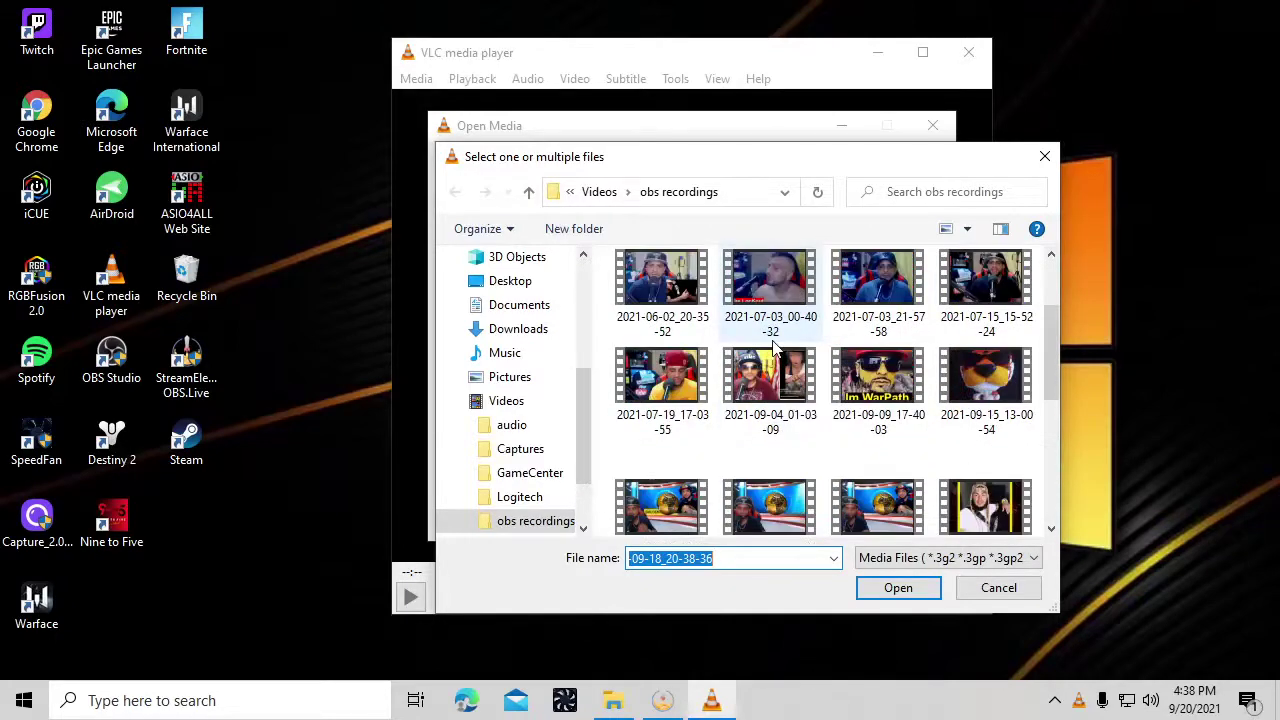
pyautogui.scroll(-1, 730, 363)
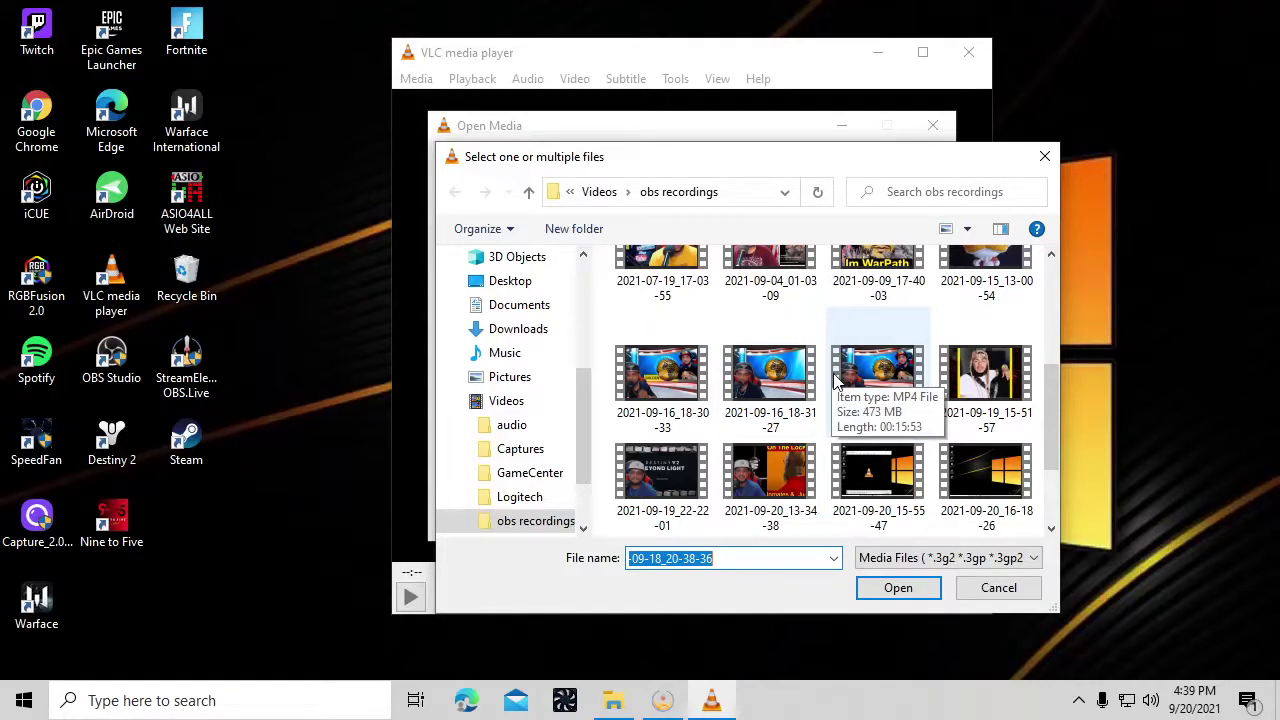
pyautogui.scroll(-1, 822, 378)
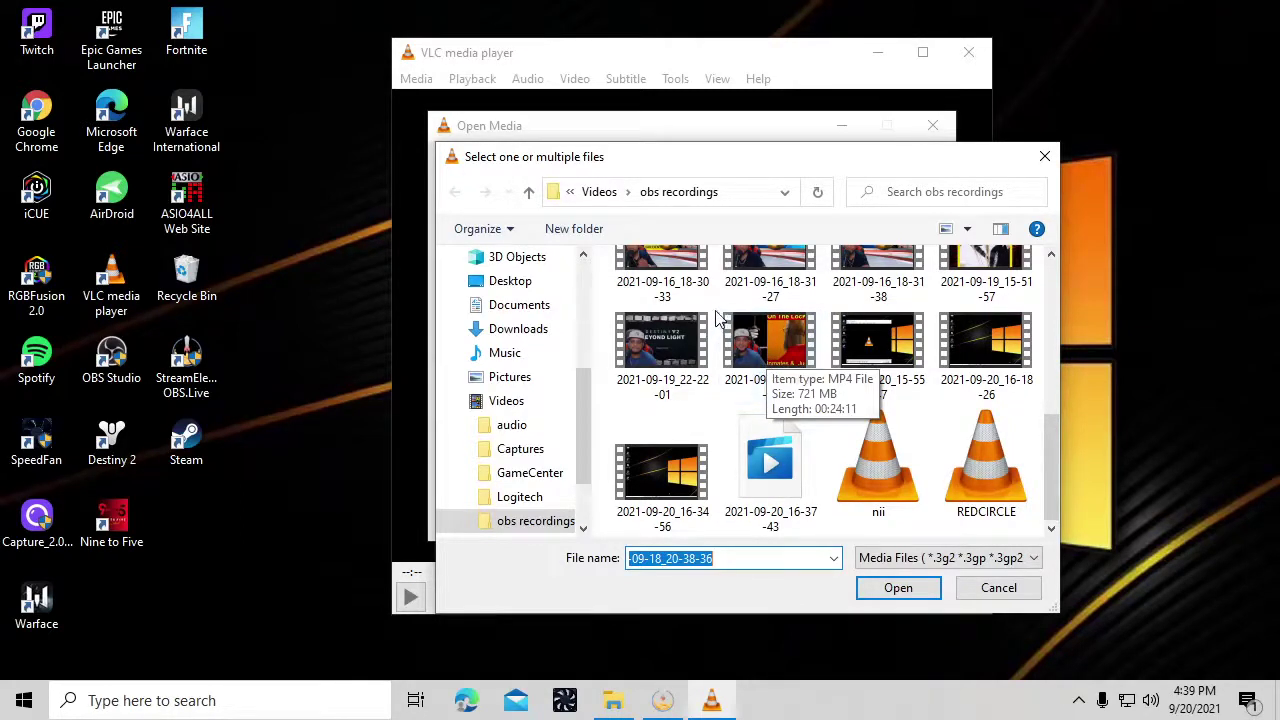
pyautogui.click(776, 358)
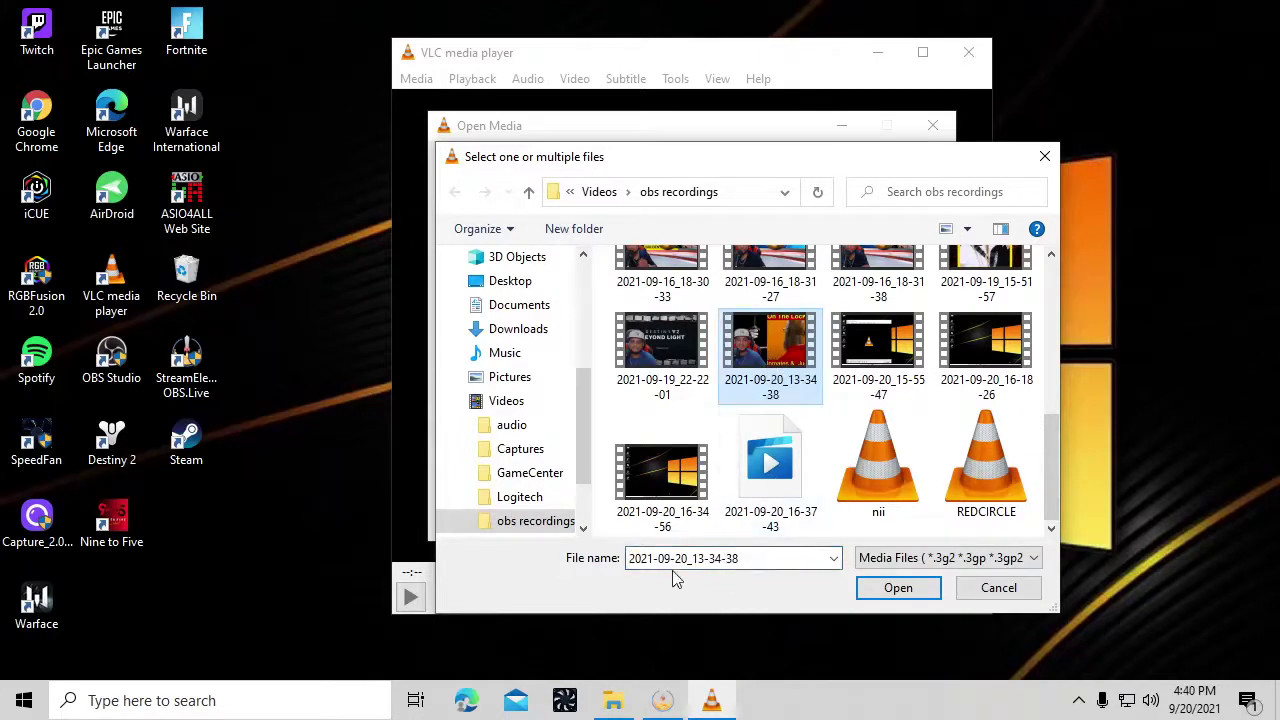
pyautogui.click(897, 588)
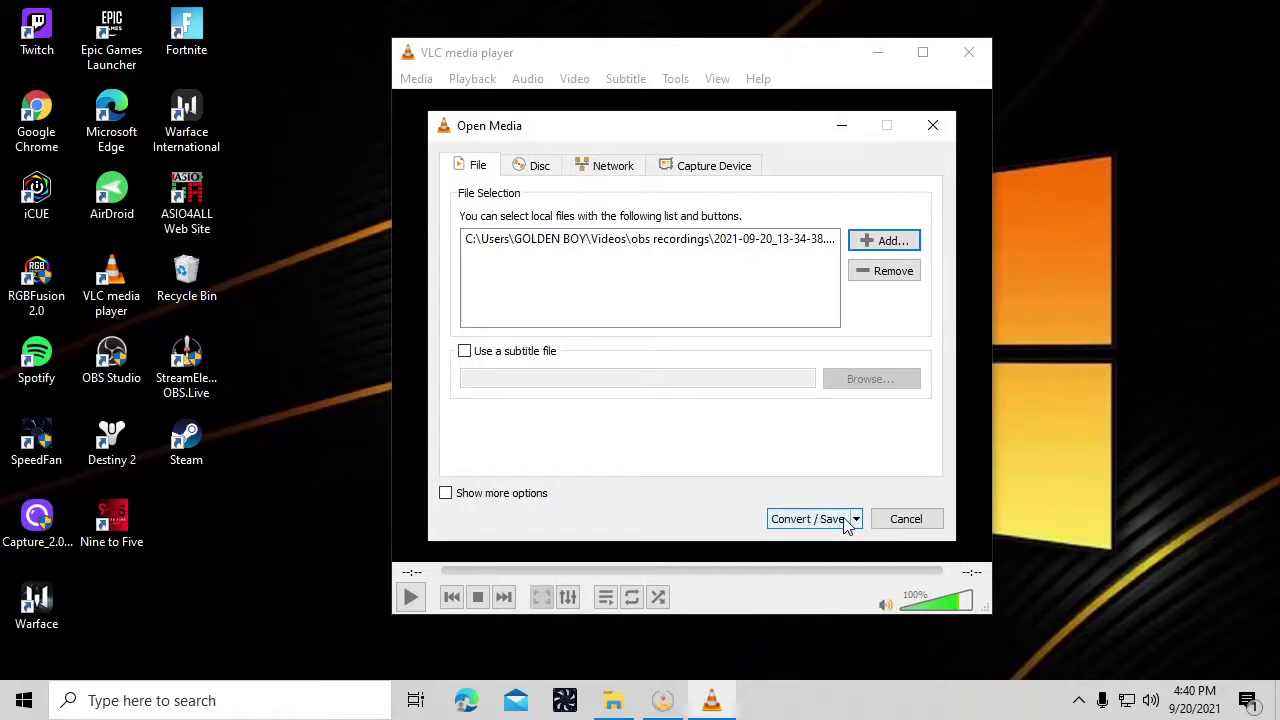
pyautogui.click(808, 519)
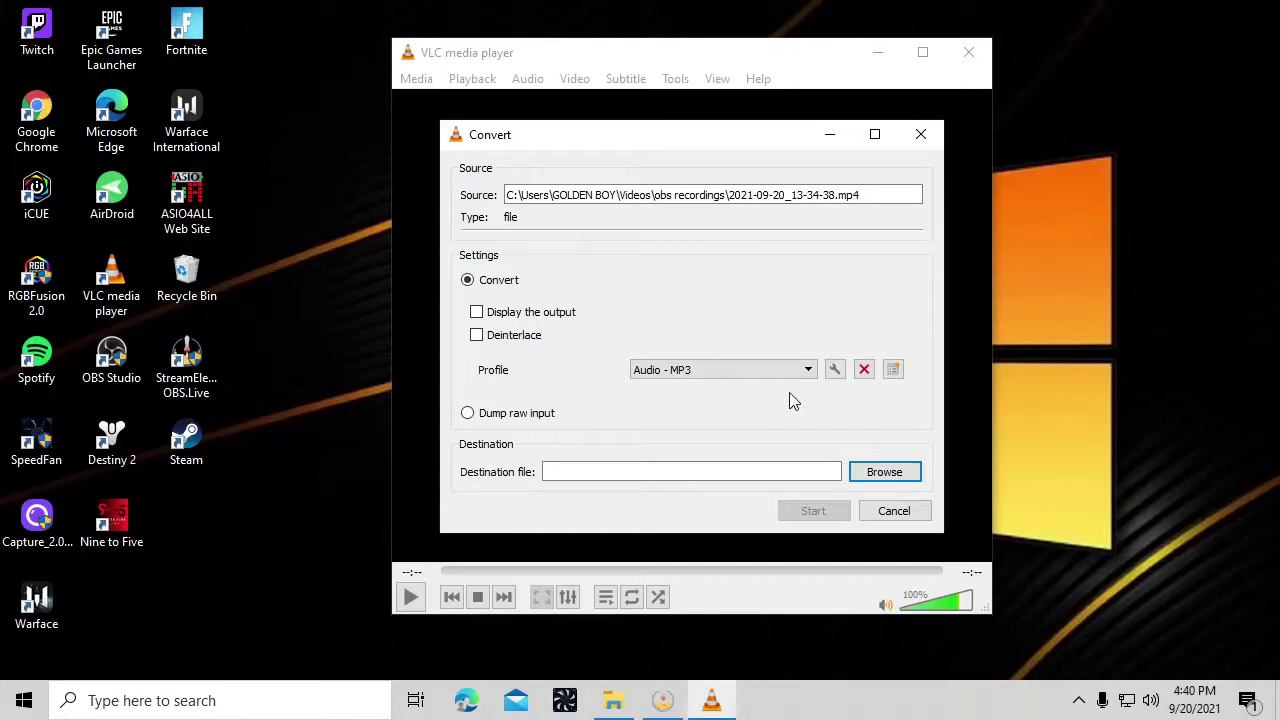
# - Open the Audio - MP3 profile for editing, try other encapsulation formats such as WAV, and select MP3
pyautogui.click(835, 370)
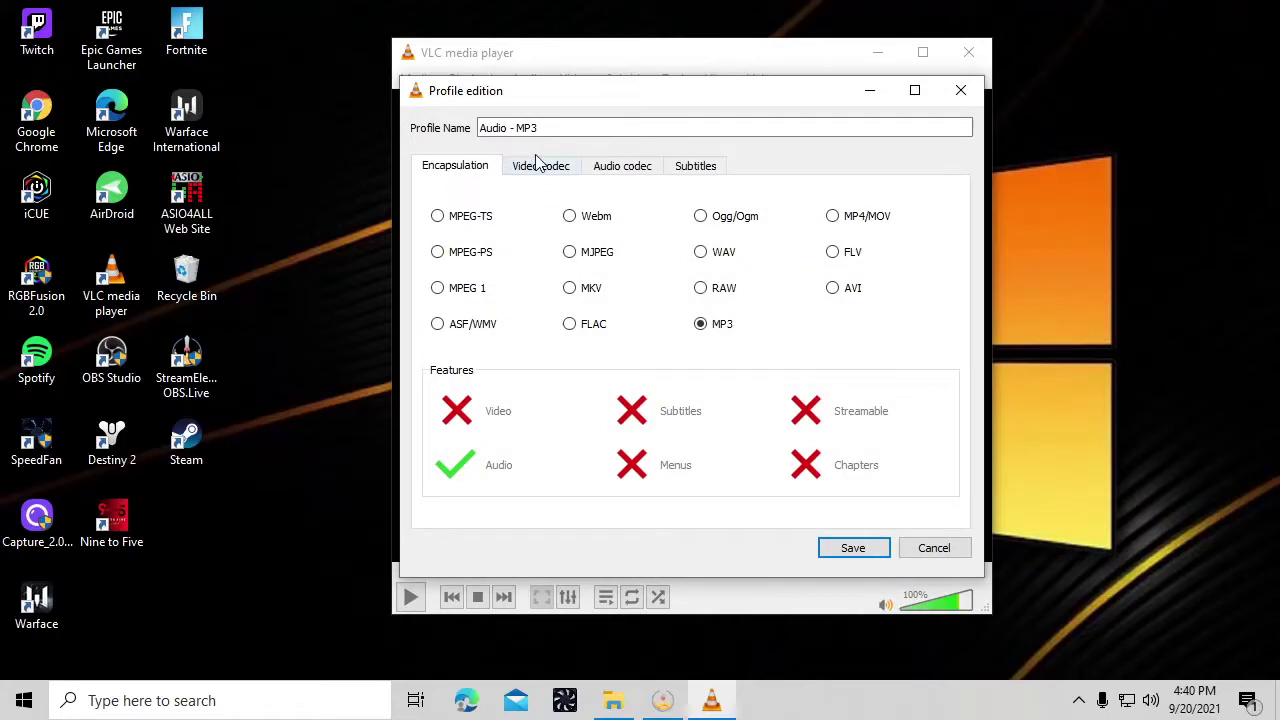
pyautogui.click(703, 254)
pyautogui.click(569, 217)
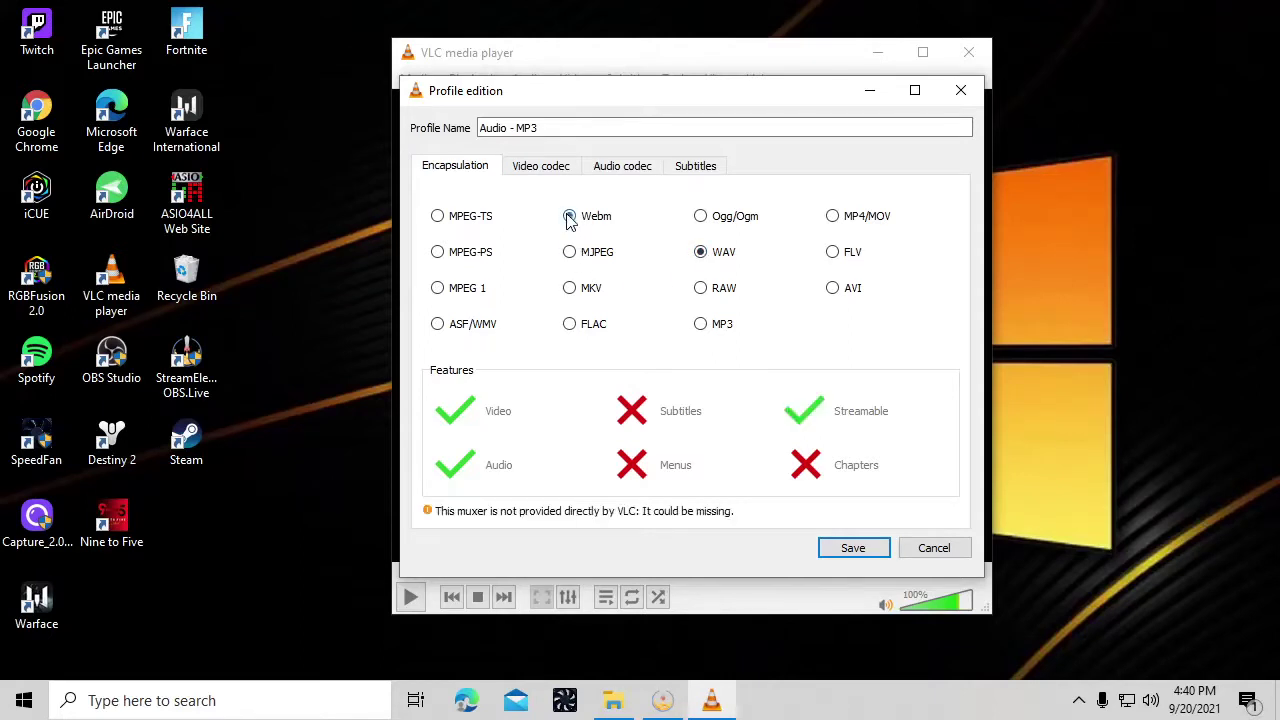
pyautogui.click(702, 326)
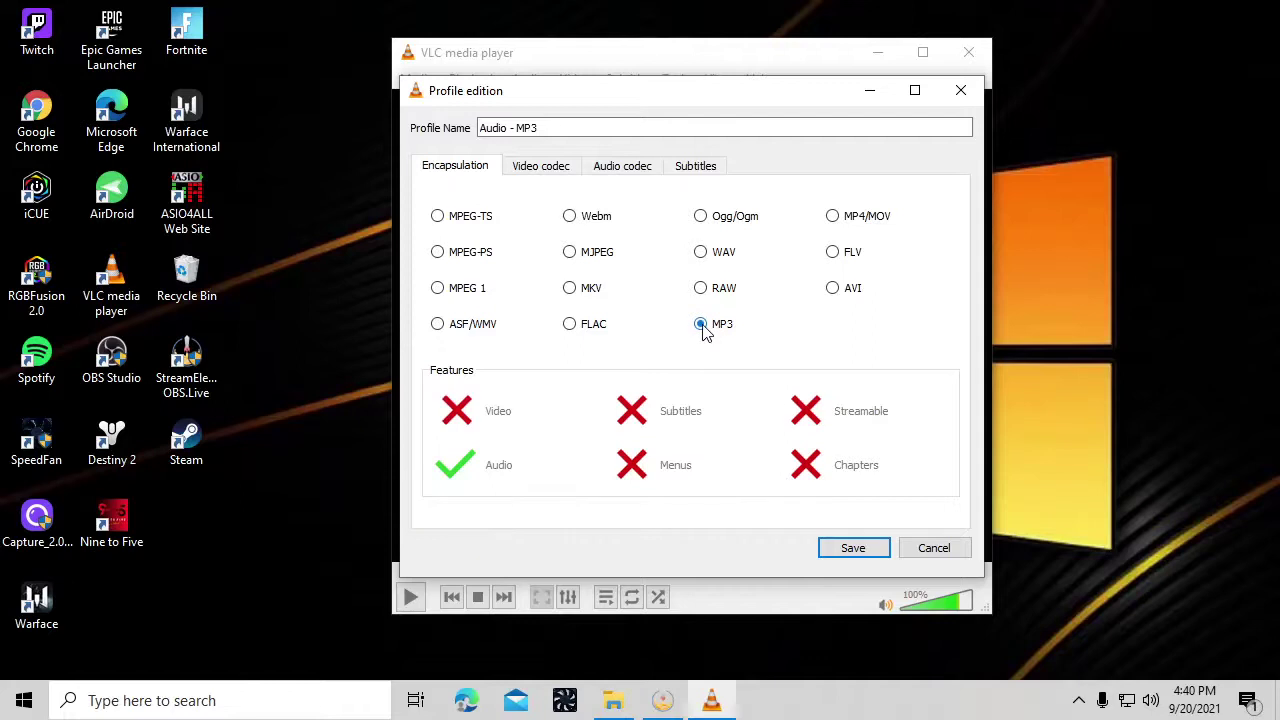
# - Review the profile's video codec settings, choose MP3 as the audio codec, and save the profile
pyautogui.click(547, 175)
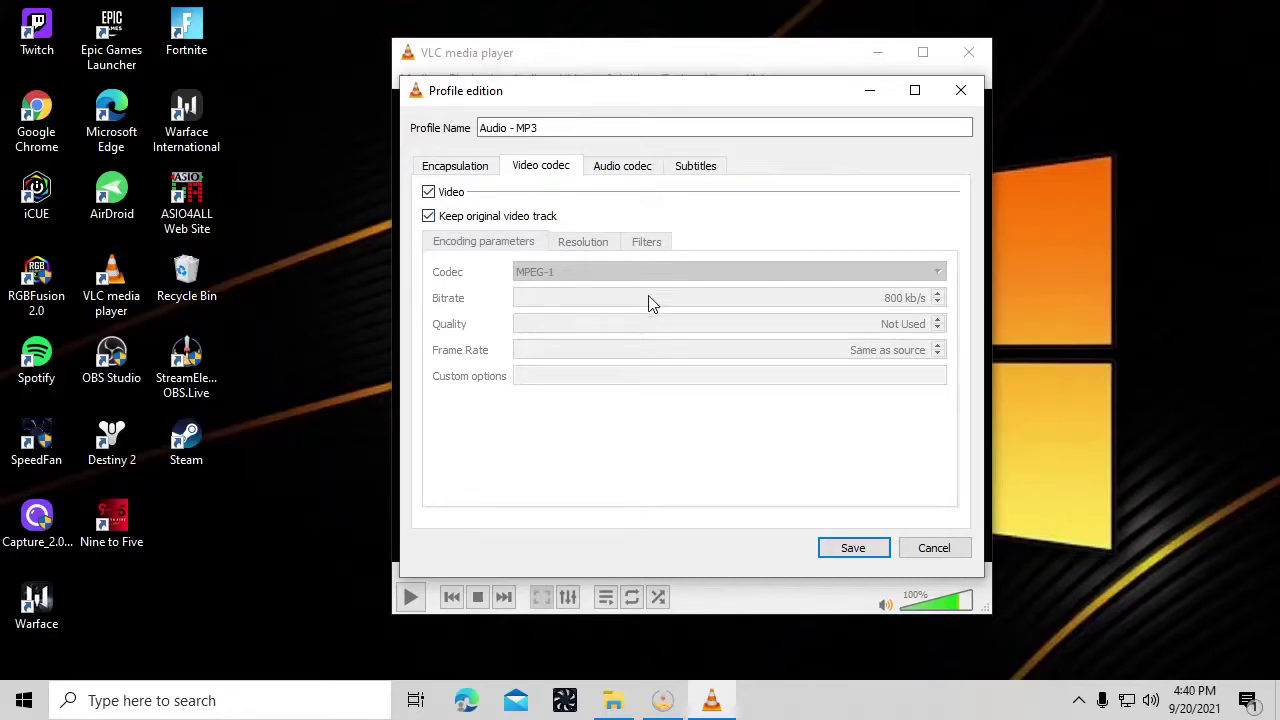
pyautogui.click(613, 170)
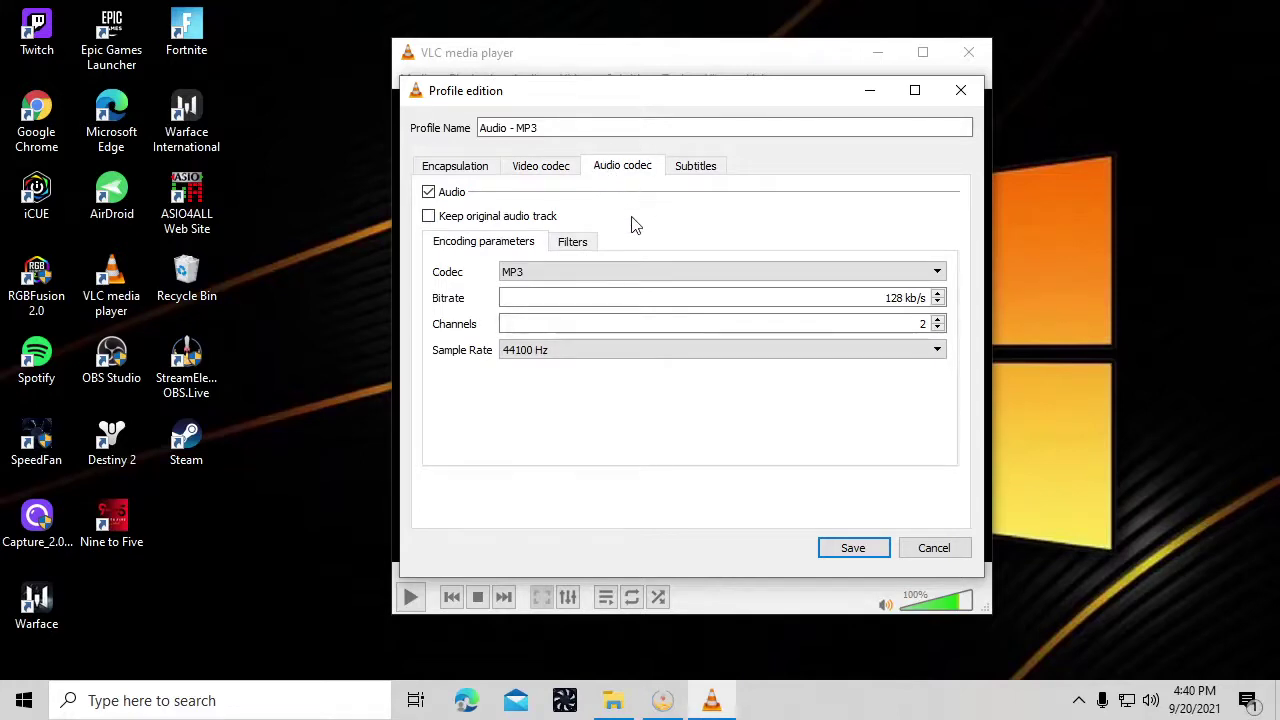
pyautogui.click(758, 277)
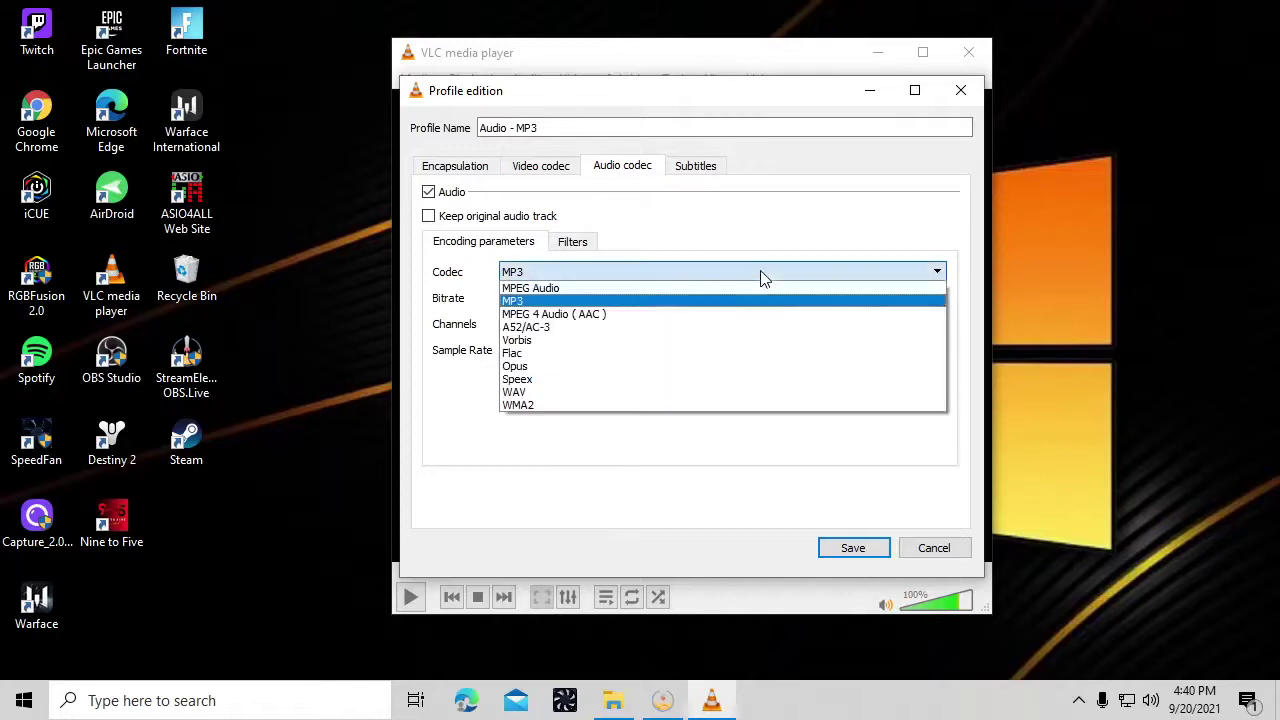
pyautogui.click(512, 301)
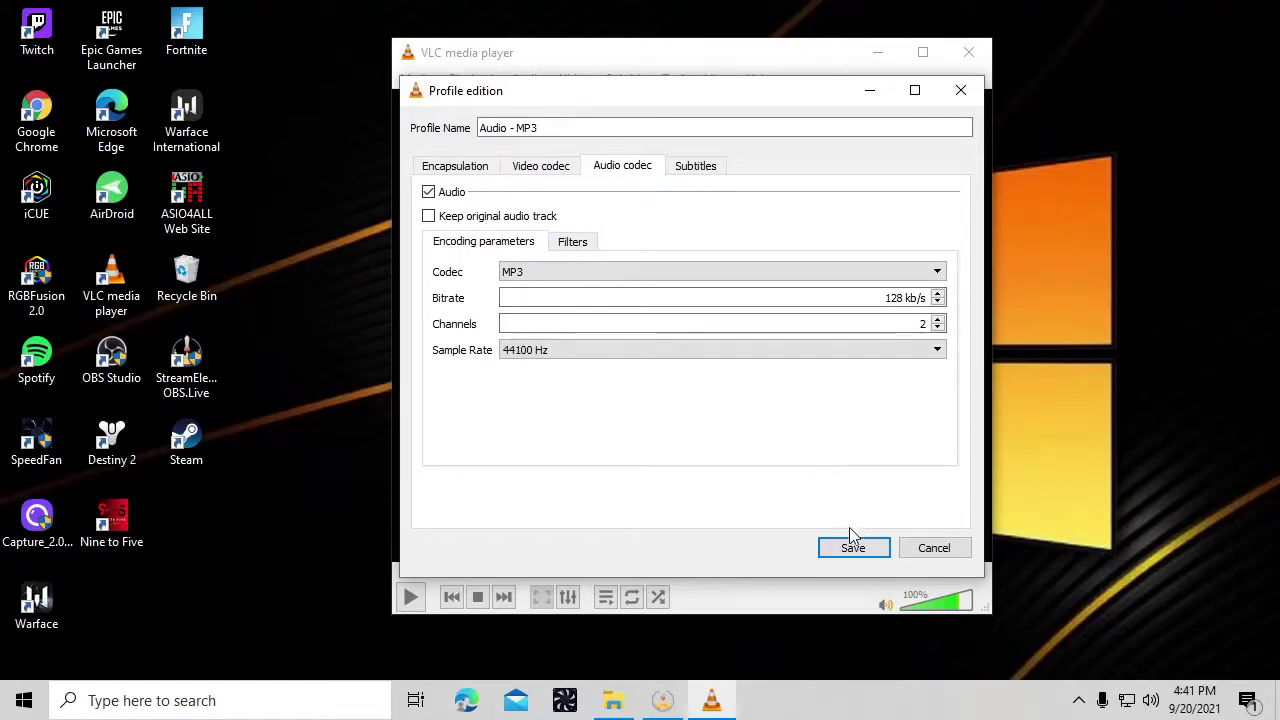
pyautogui.click(450, 172)
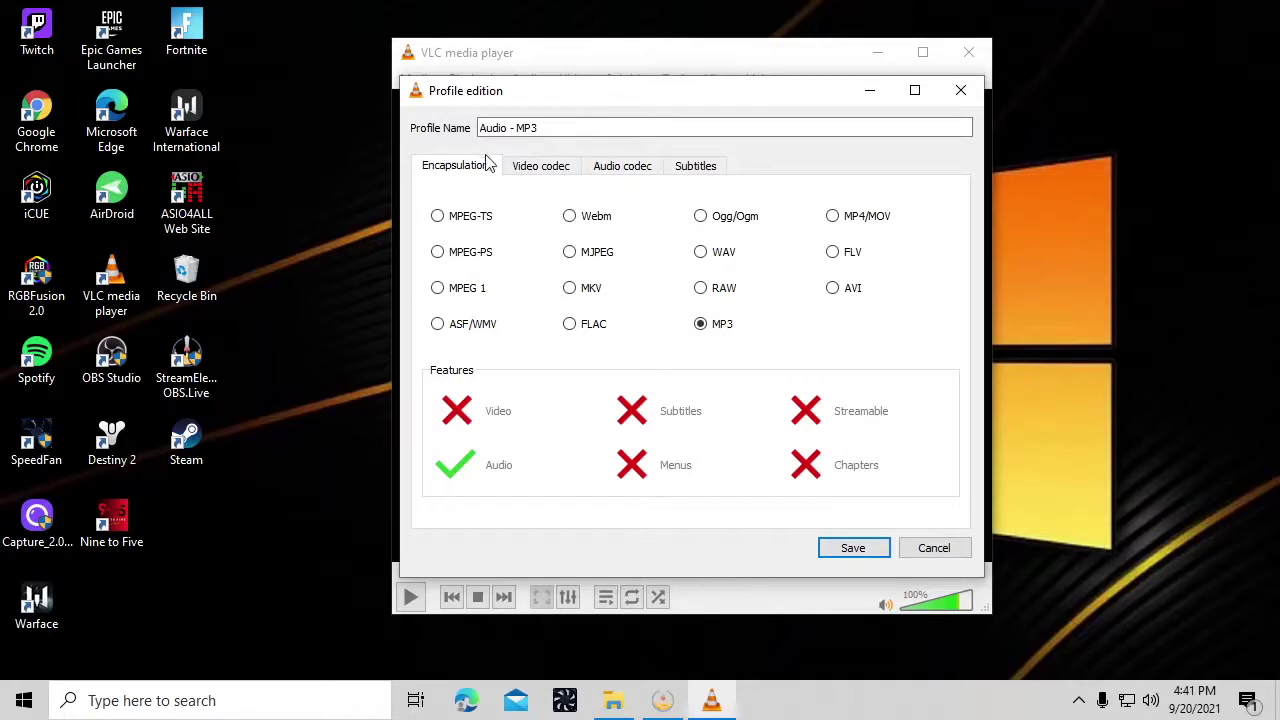
pyautogui.click(562, 172)
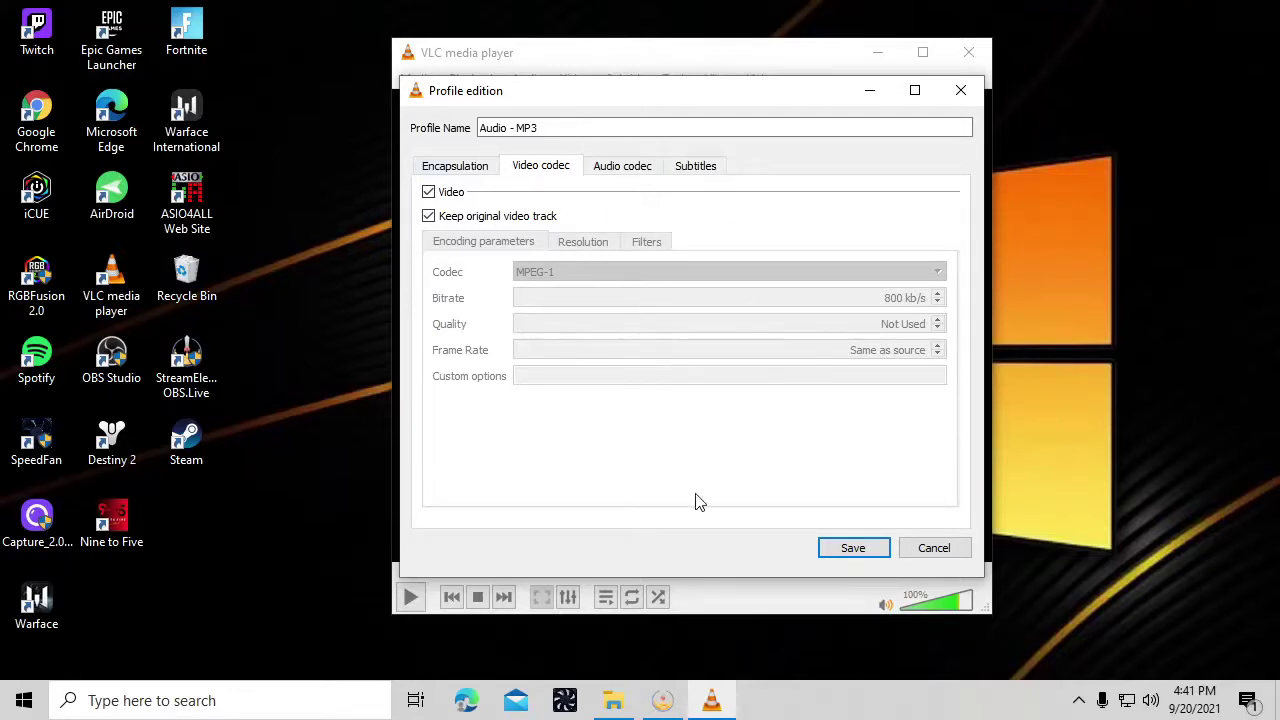
pyautogui.click(852, 548)
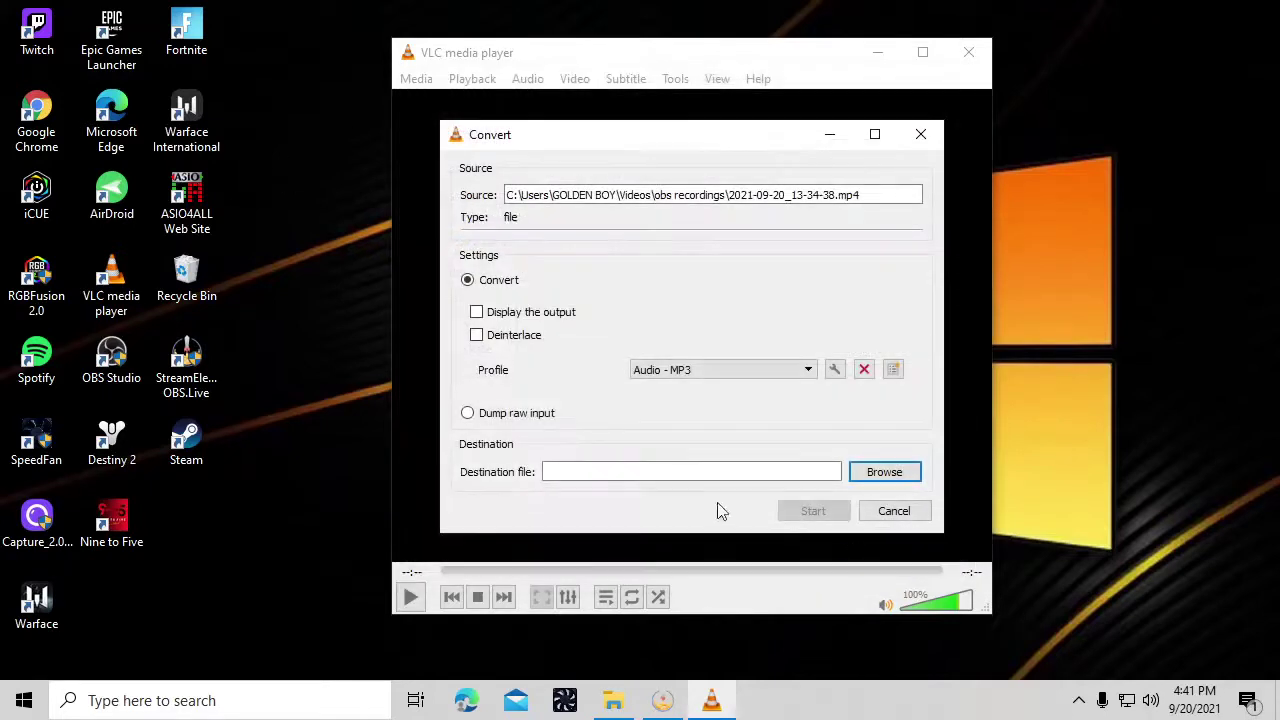
# - Set the conversion's destination file to BIGDOG.mp3 in the obs recordings folder
pyautogui.click(886, 474)
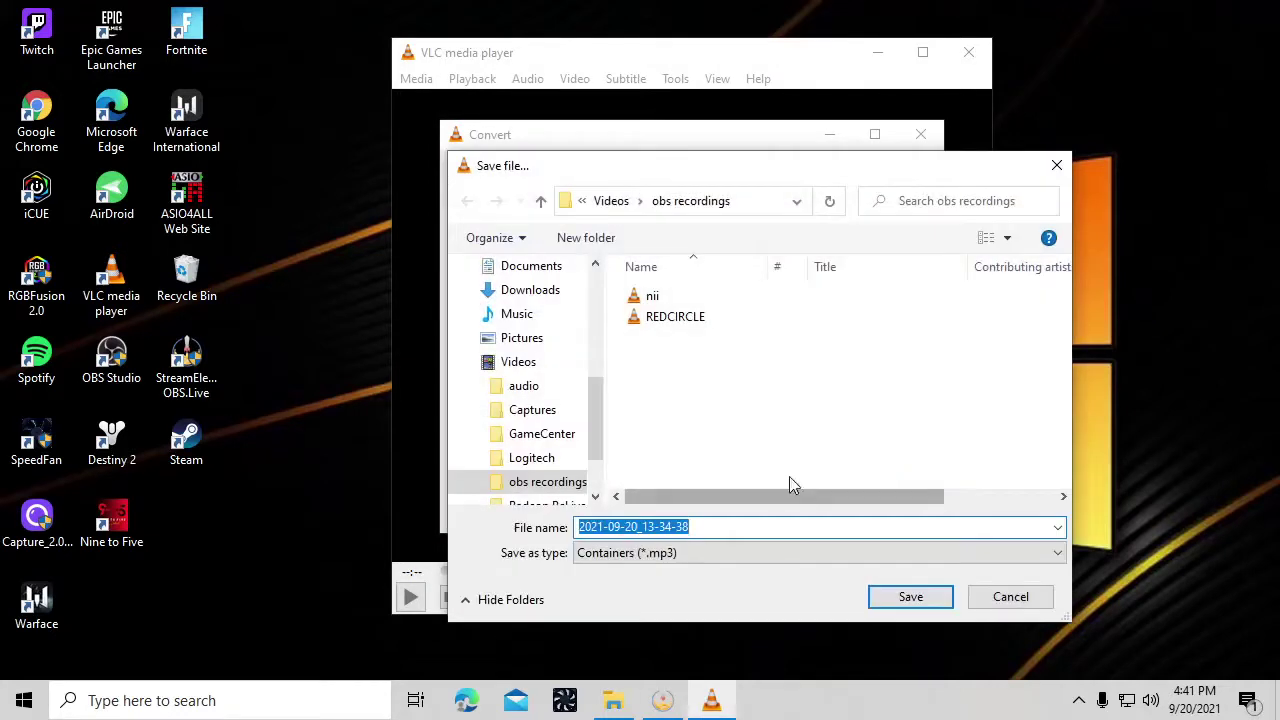
pyautogui.click(768, 527)
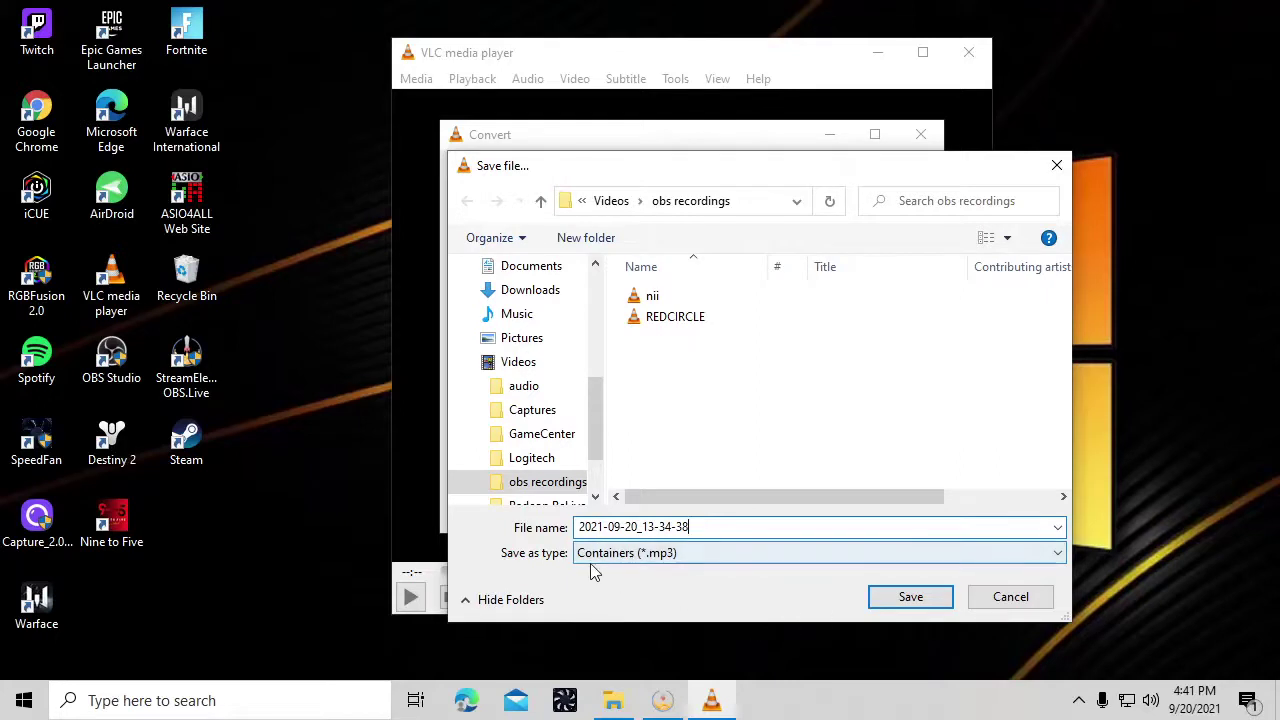
pyautogui.press('BackSpace')
pyautogui.press('BackSpace')
pyautogui.press('BackSpace')
pyautogui.press('BackSpace')
pyautogui.press('BackSpace')
pyautogui.press('BackSpace')
pyautogui.press('BackSpace')
pyautogui.press('BackSpace')
pyautogui.press('BackSpace')
pyautogui.press('BackSpace')
pyautogui.press('BackSpace')
pyautogui.press('BackSpace')
pyautogui.press('BackSpace')
pyautogui.press('BackSpace')
pyautogui.press('BackSpace')
pyautogui.press('BackSpace')
pyautogui.press('BackSpace')
pyautogui.press('BackSpace')
pyautogui.press('BackSpace')
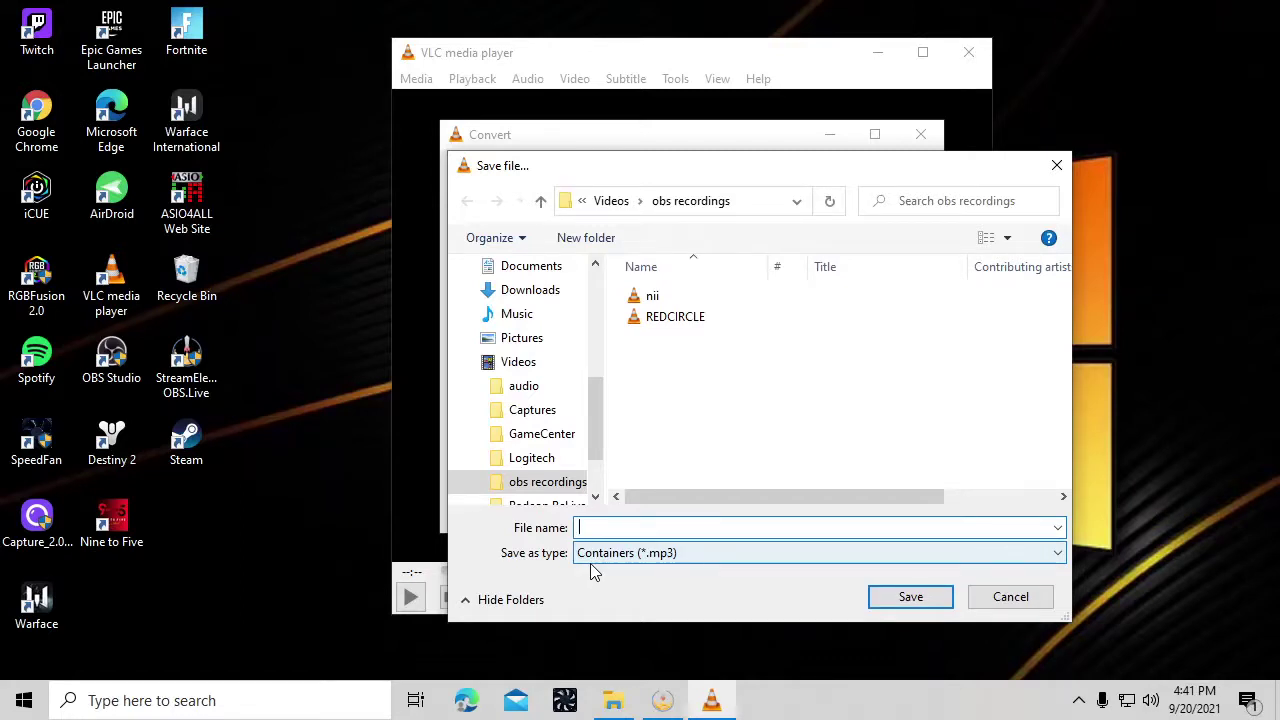
pyautogui.write('BIG')
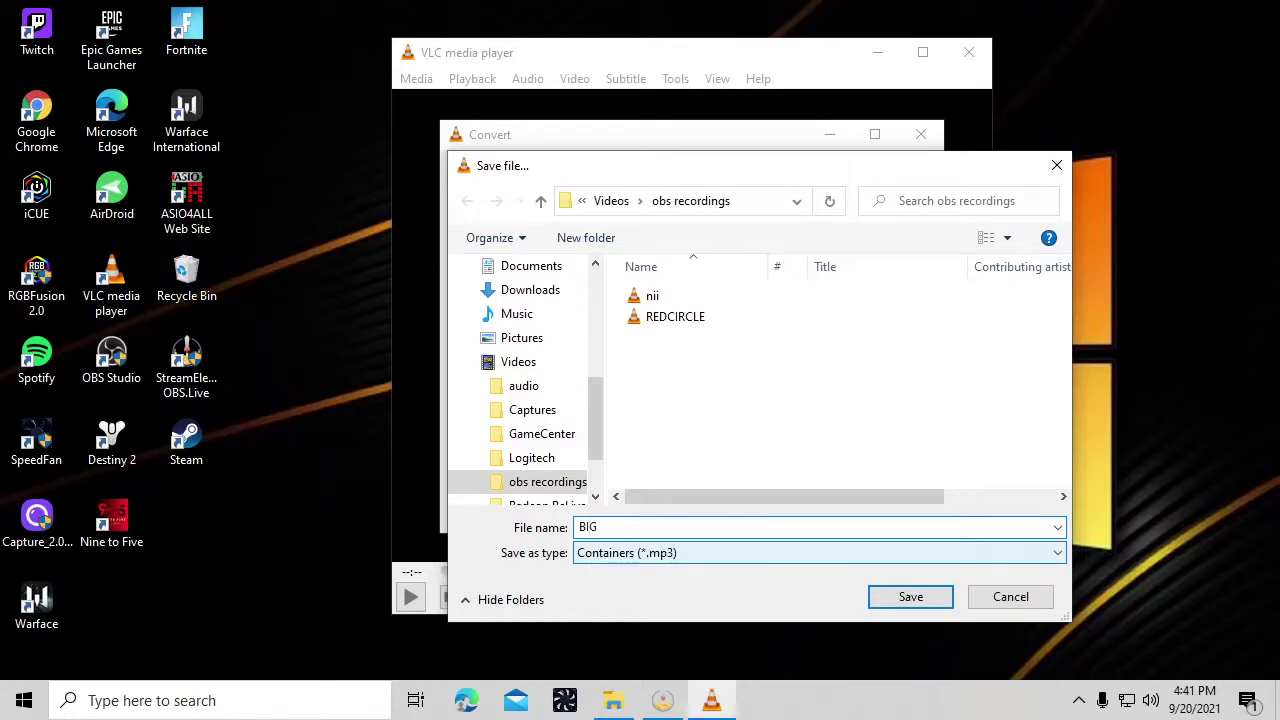
pyautogui.write('DOG.')
pyautogui.write('m')
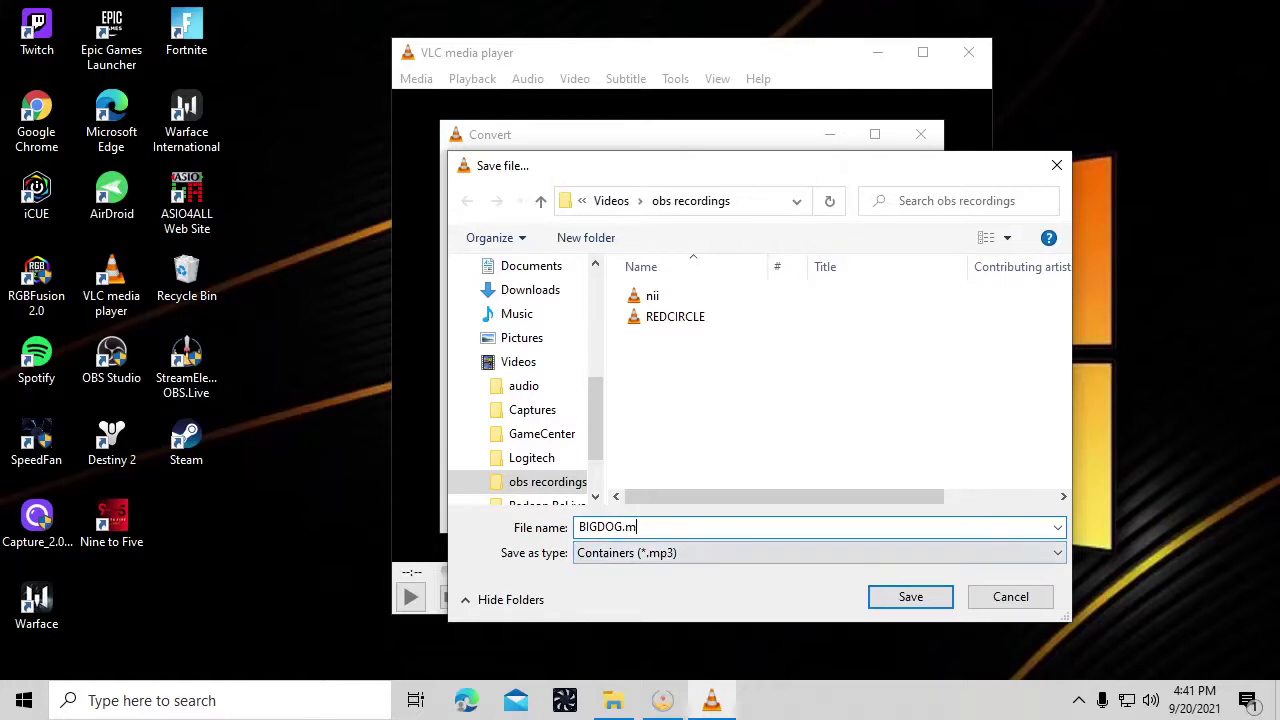
pyautogui.write('p3')
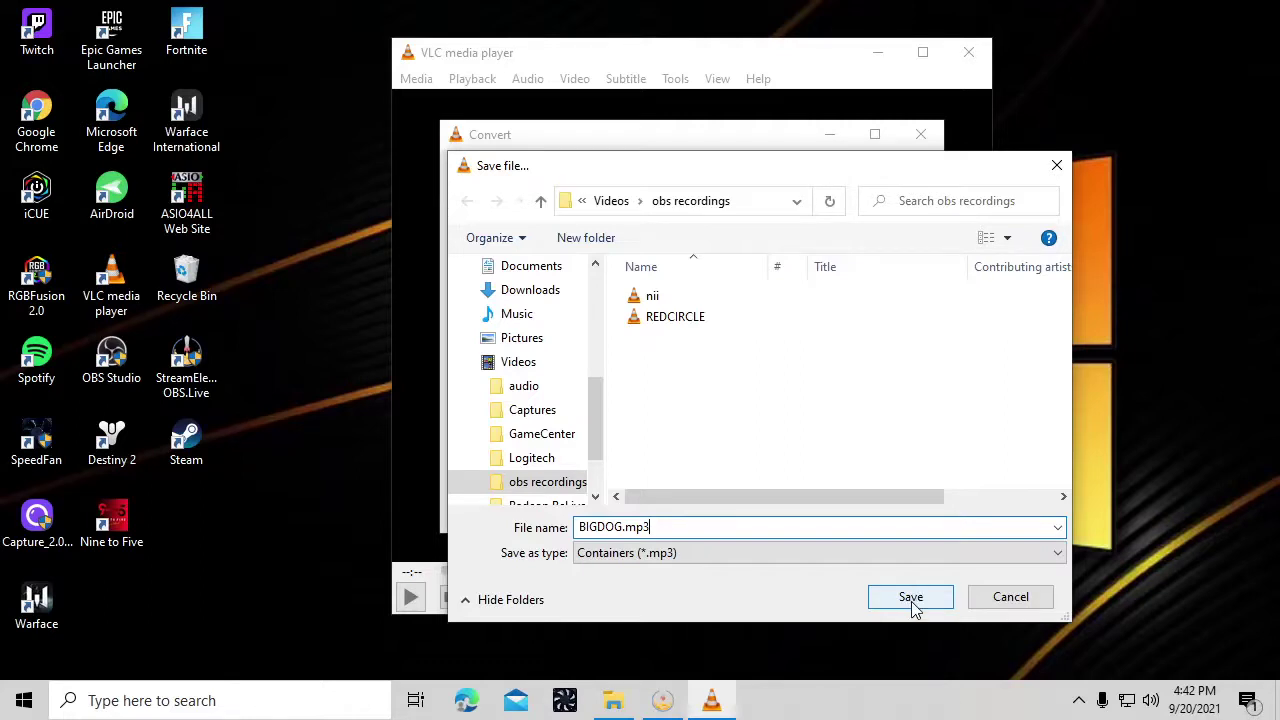
pyautogui.click(910, 600)
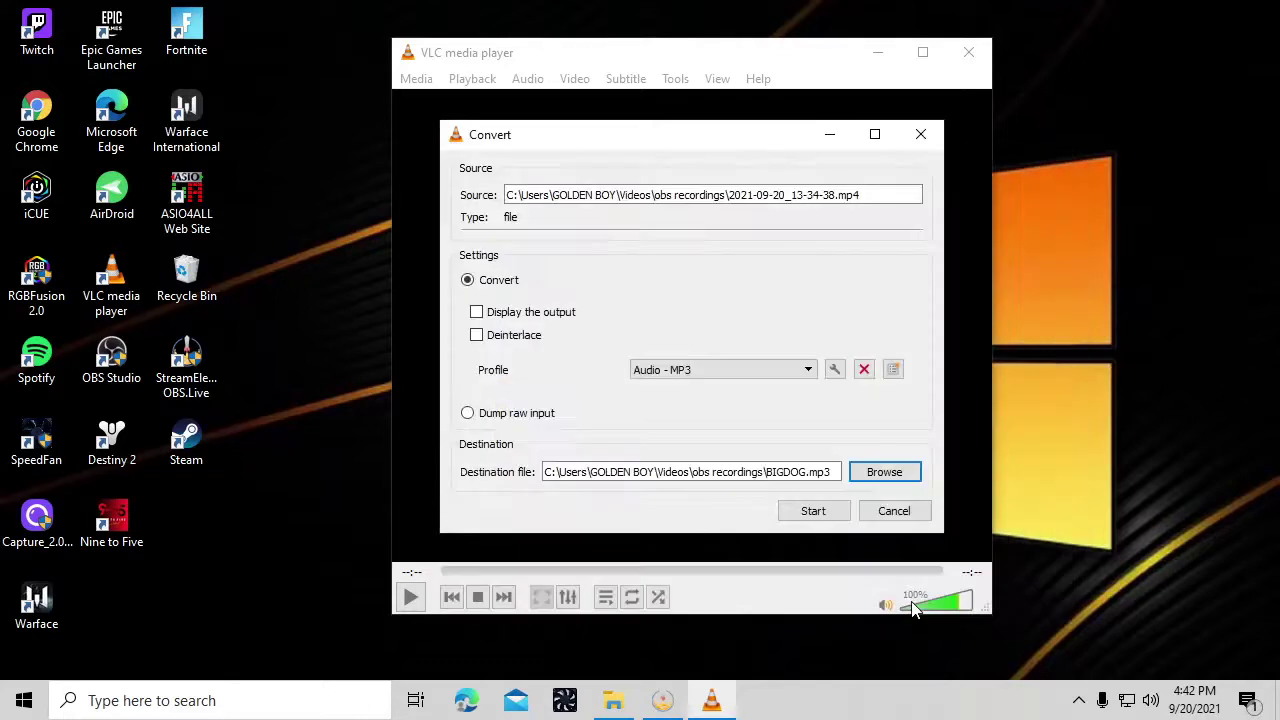
# - Start the conversion to MP3 and close VLC media player
pyautogui.click(815, 512)
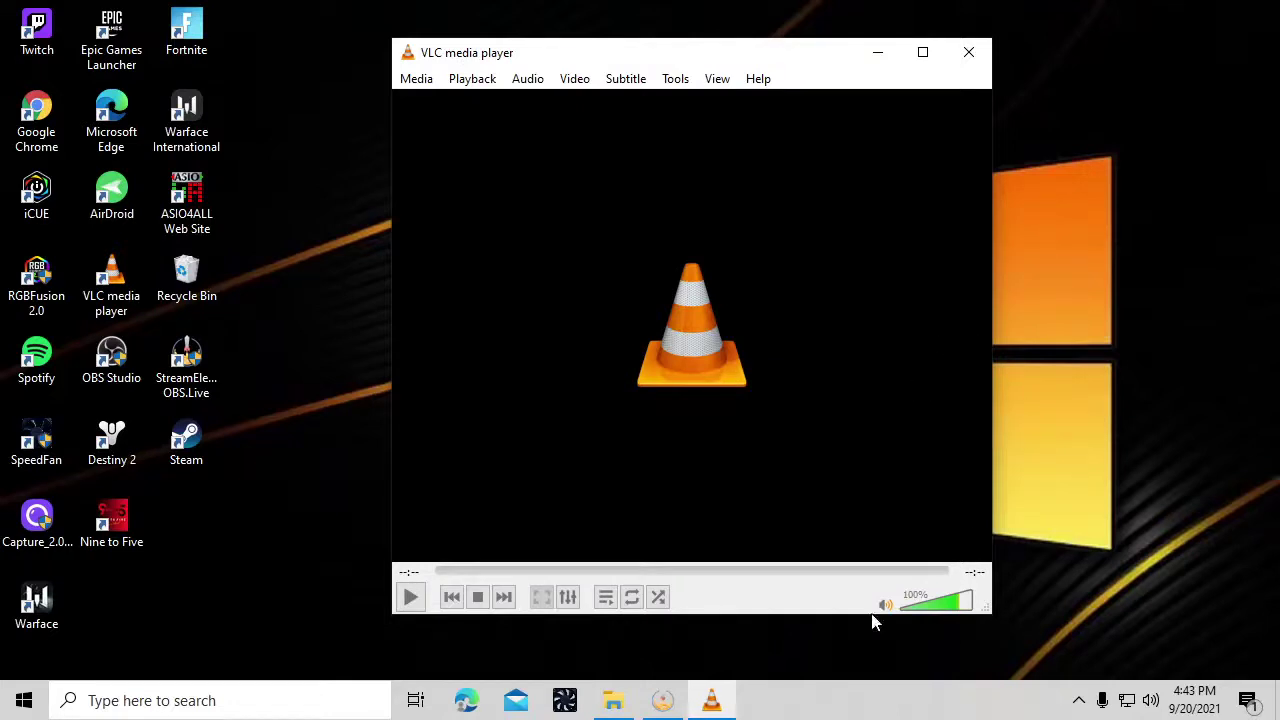
pyautogui.click(968, 53)
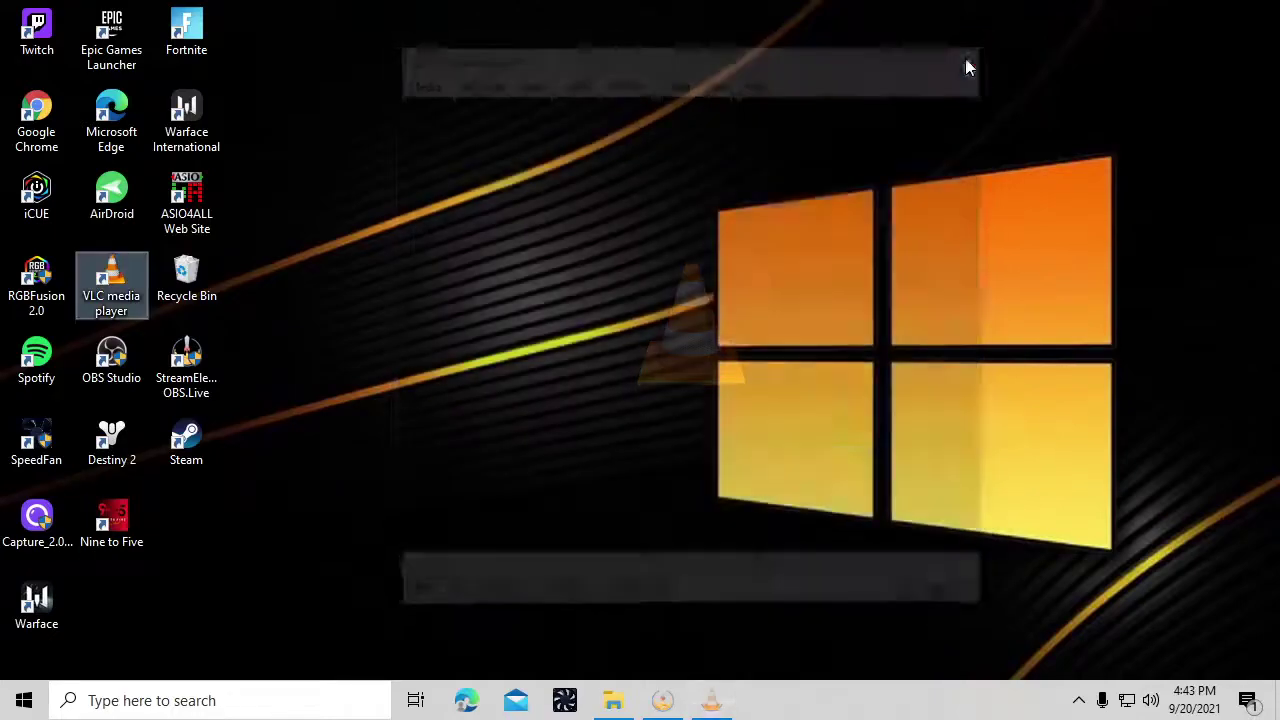